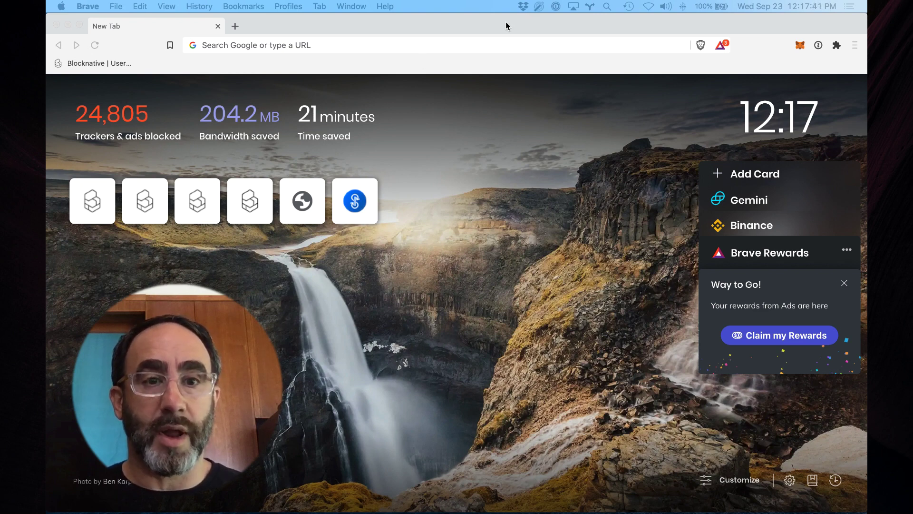
Go to explorer.blocknative.com from the Brave address bar.
left_click(378, 45)
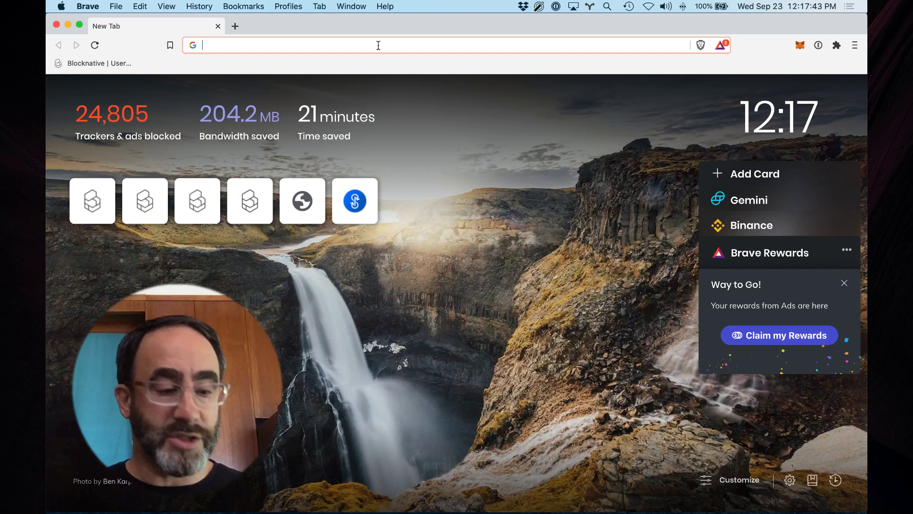
type("explorer.blocknative.com")
key("Return")
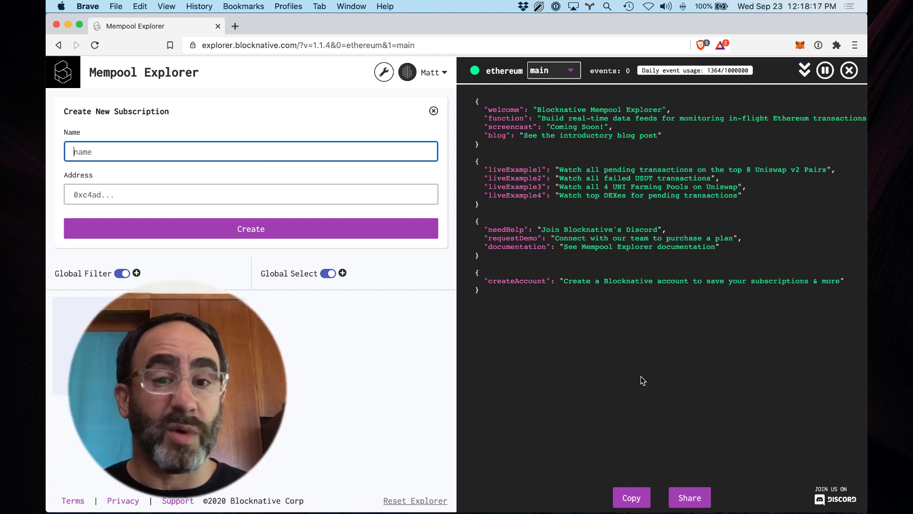
Copy the MetaMask Account 1 address and name the new subscription Hot Wallet.
left_click(799, 46)
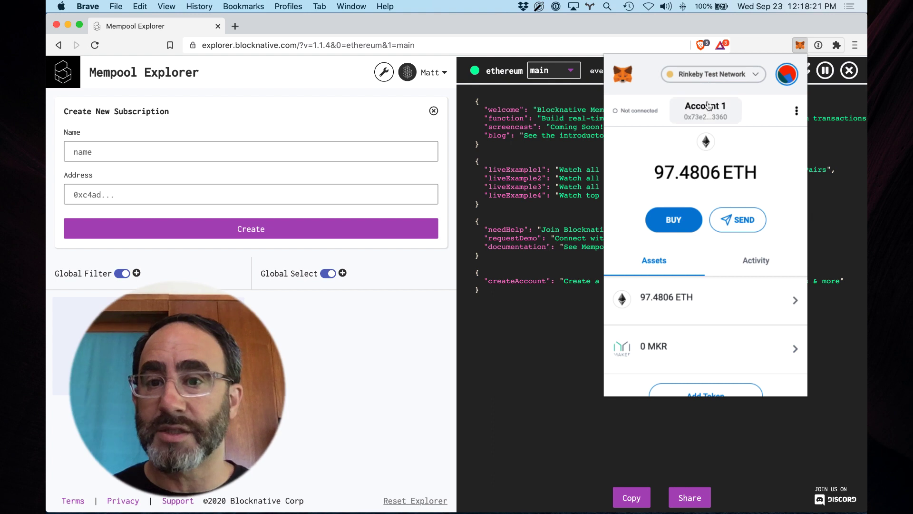
left_click(708, 106)
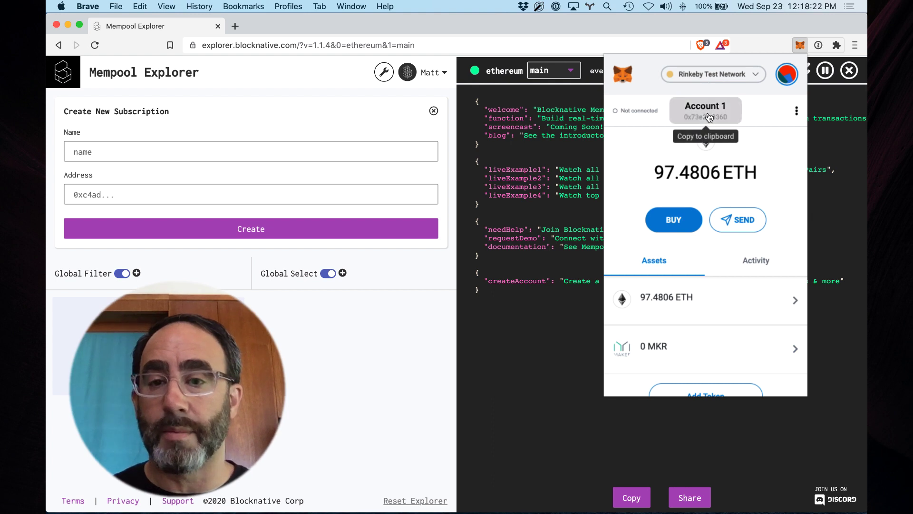
left_click(149, 152)
type("Matt'")
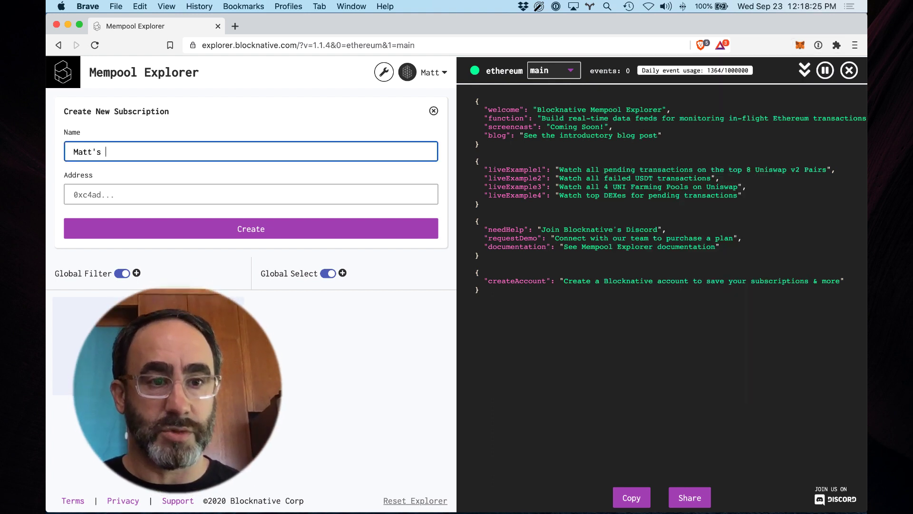
type("s Hot W")
key("BackSpace")
type("Hot Wallet")
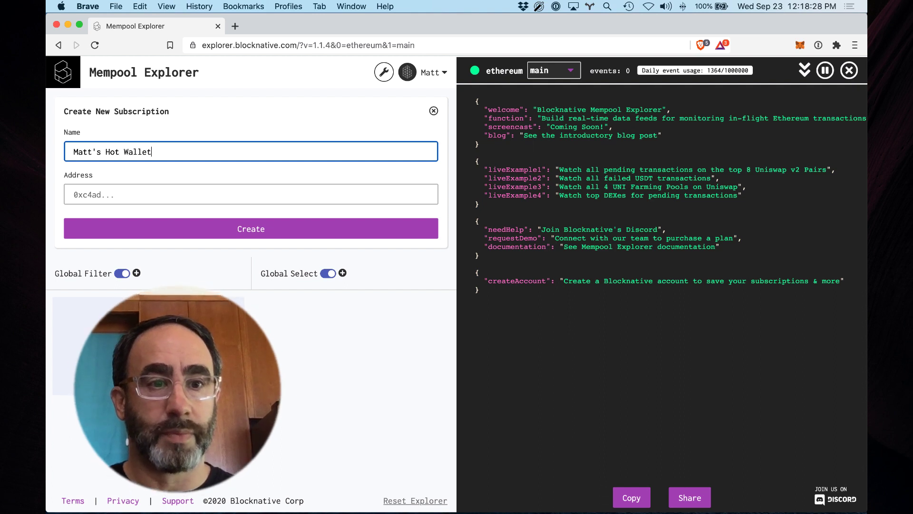
Paste the wallet address, create the subscription, and switch the network to rinkeby.
key("Tab")
key("super+v")
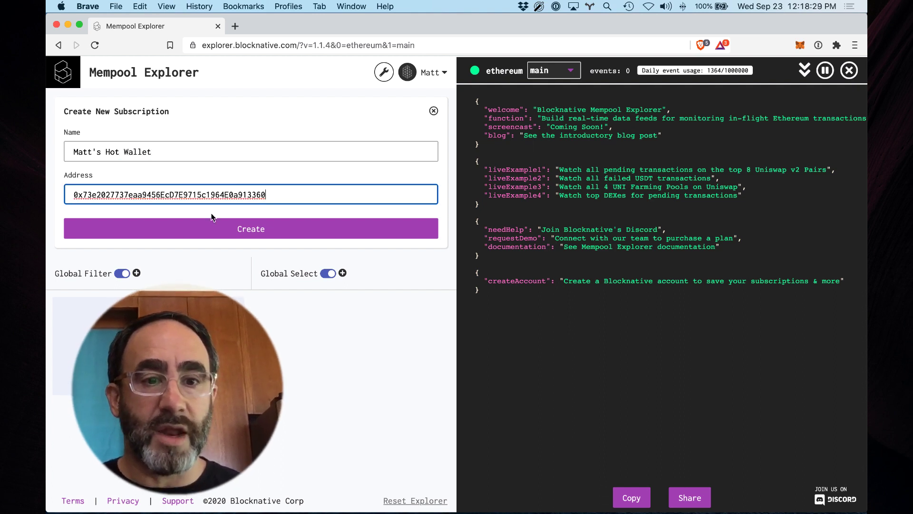
left_click(219, 234)
left_click(551, 71)
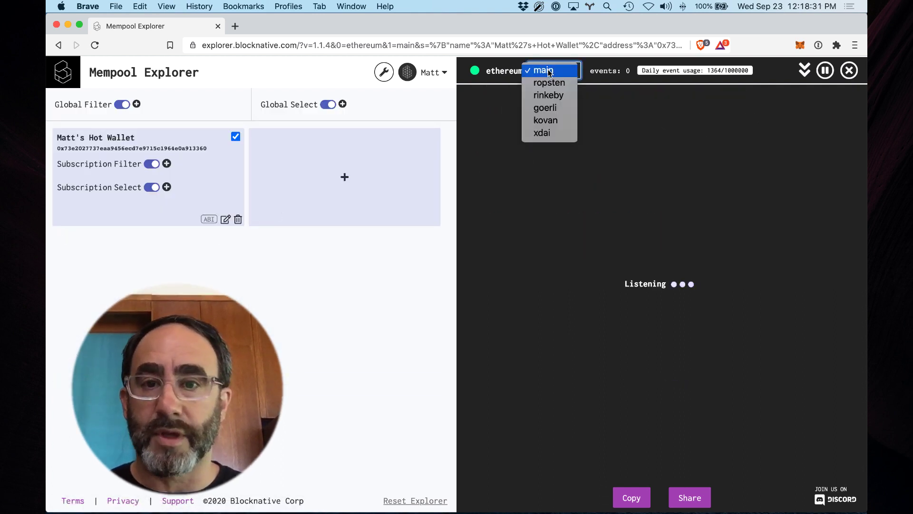
left_click(561, 96)
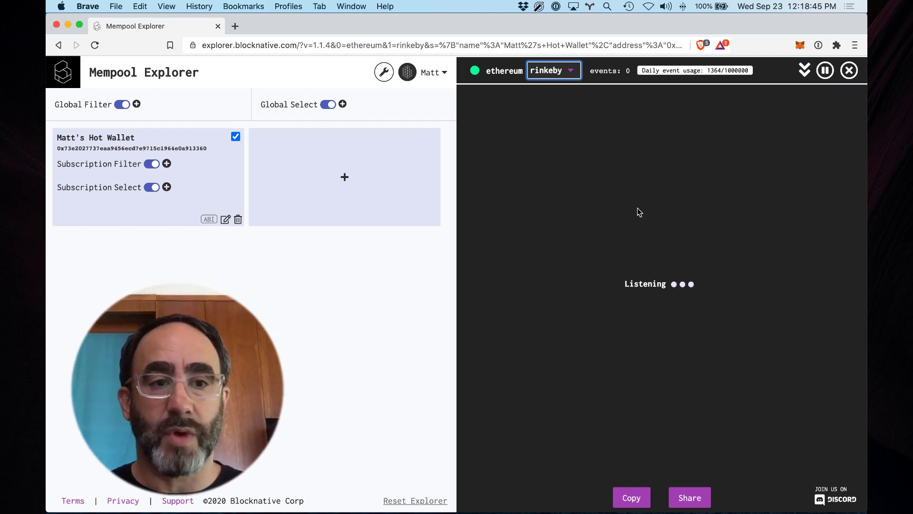
In MetaMask, set up a 0.1 ETH transfer between my own accounts and continue to review.
left_click(799, 46)
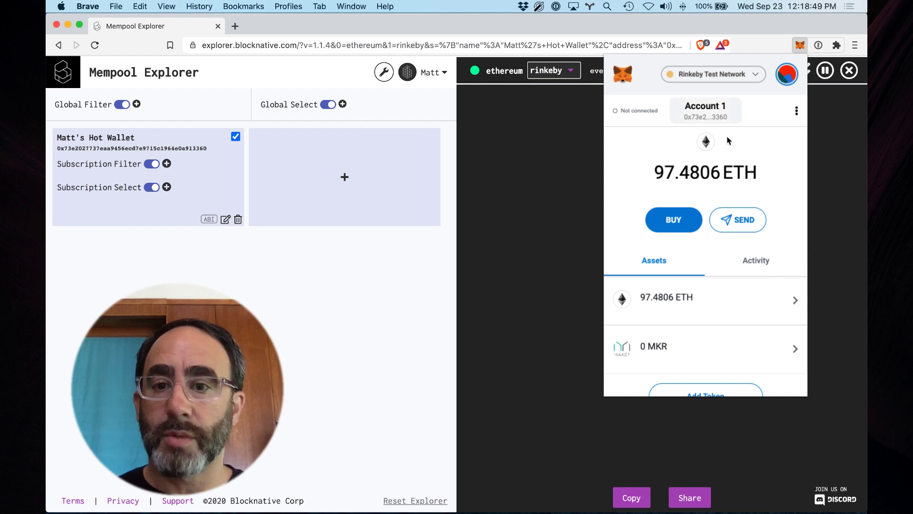
left_click(746, 224)
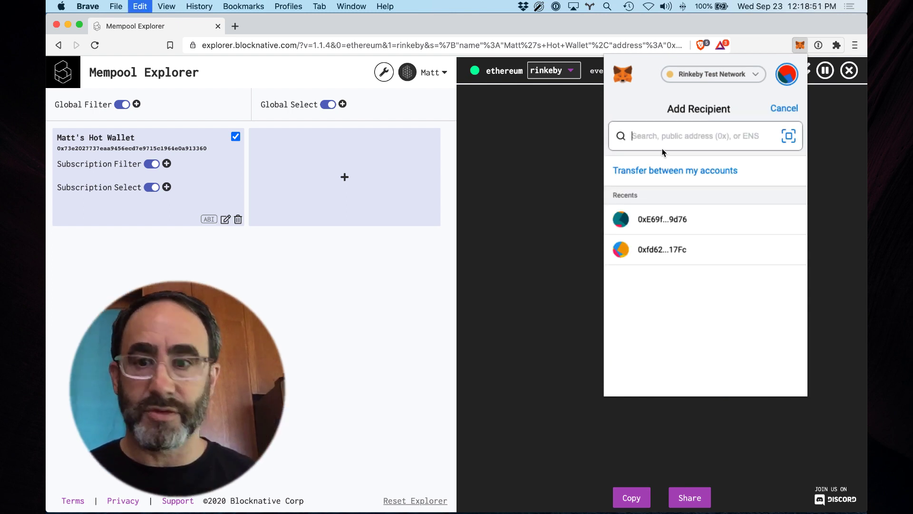
left_click(692, 170)
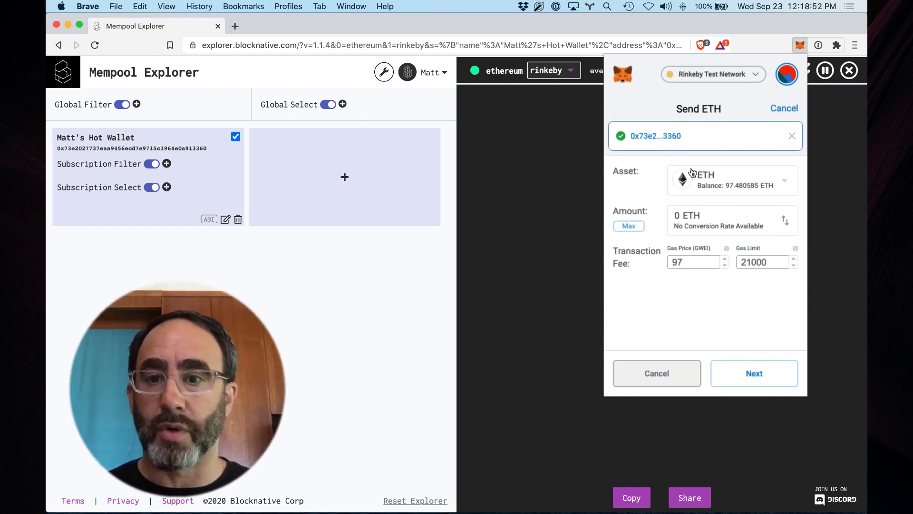
left_click(681, 215)
type(".1")
left_click(761, 374)
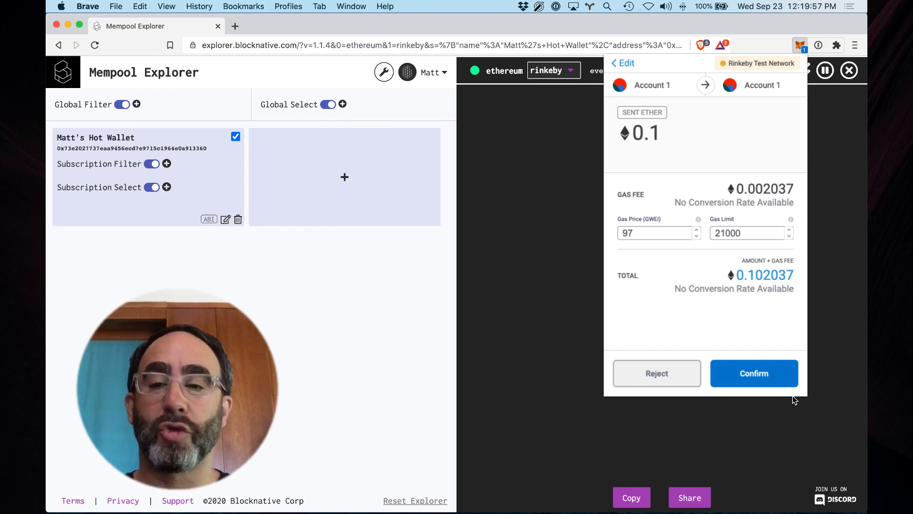
Confirm the 0.1 ETH transfer and inspect its pending and confirmed events in the feed.
left_click(763, 379)
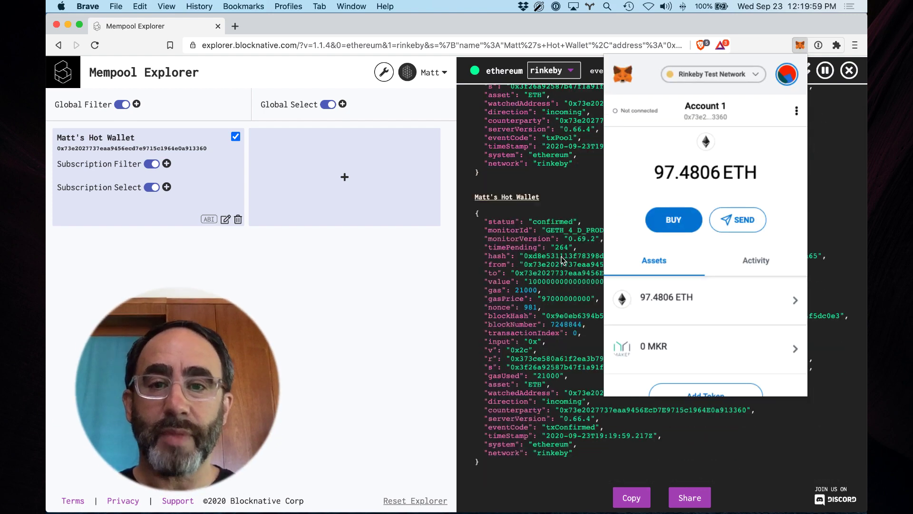
left_click(482, 227)
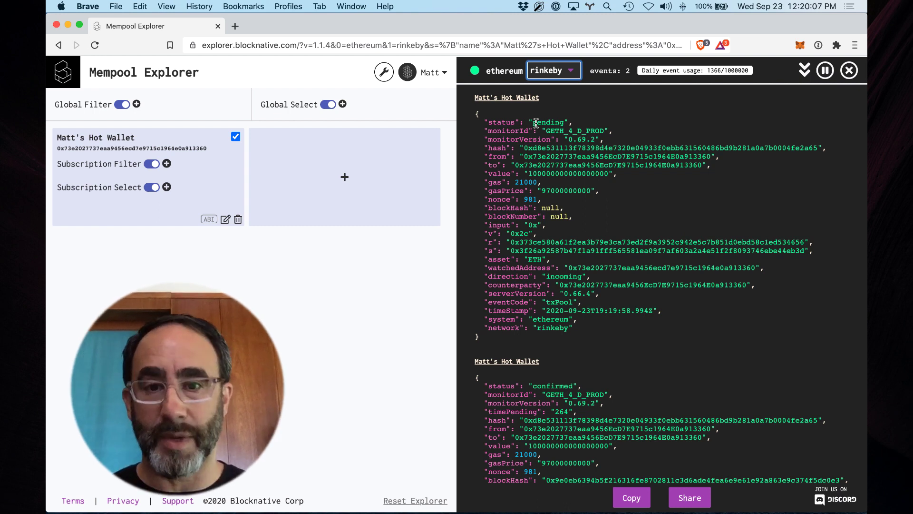
scroll(536, 122, "down", 5)
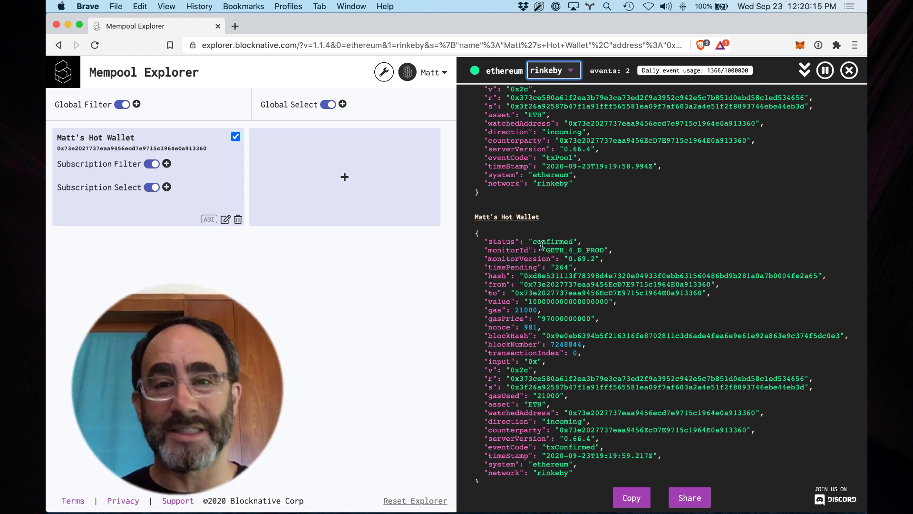
scroll(542, 244, "up", 5)
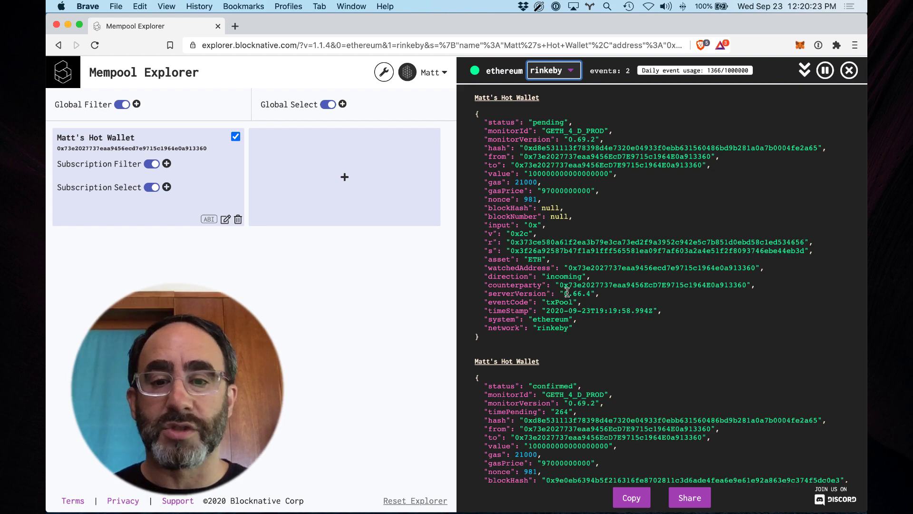
scroll(569, 295, "down", 5)
scroll(568, 295, "up", 5)
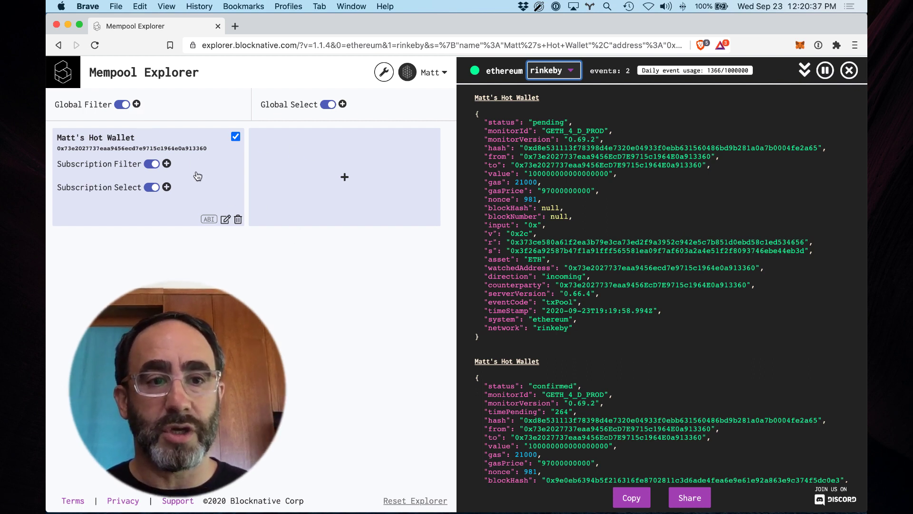
left_click(167, 164)
Add status as a globally shown field, then reset the explorer to its starting state.
left_click(201, 132)
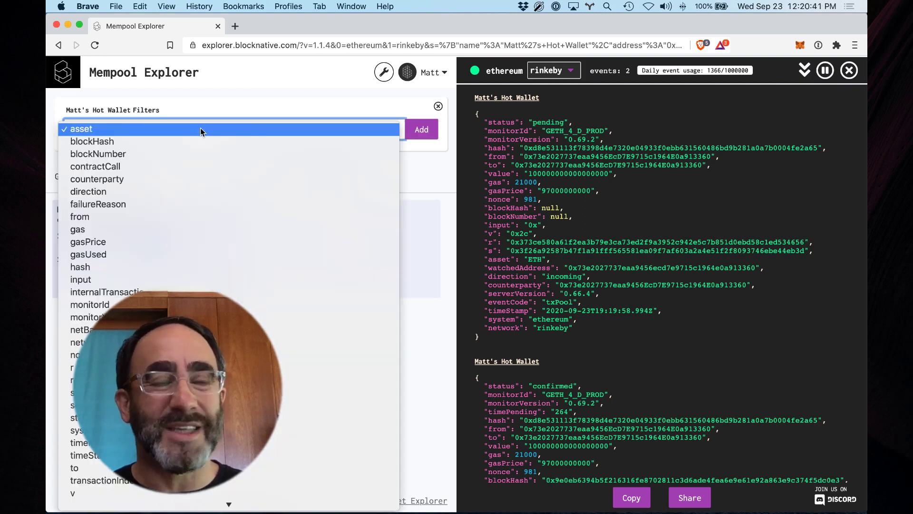
key("Escape")
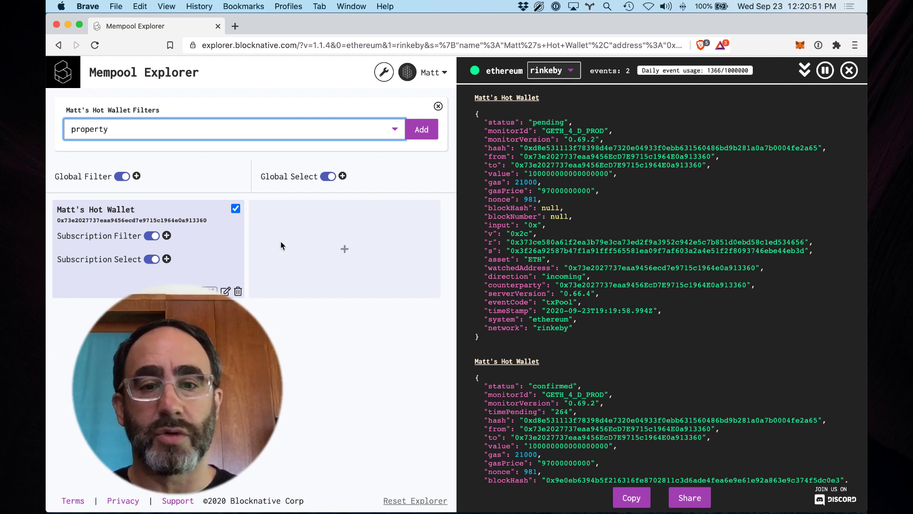
left_click(343, 176)
left_click(316, 132)
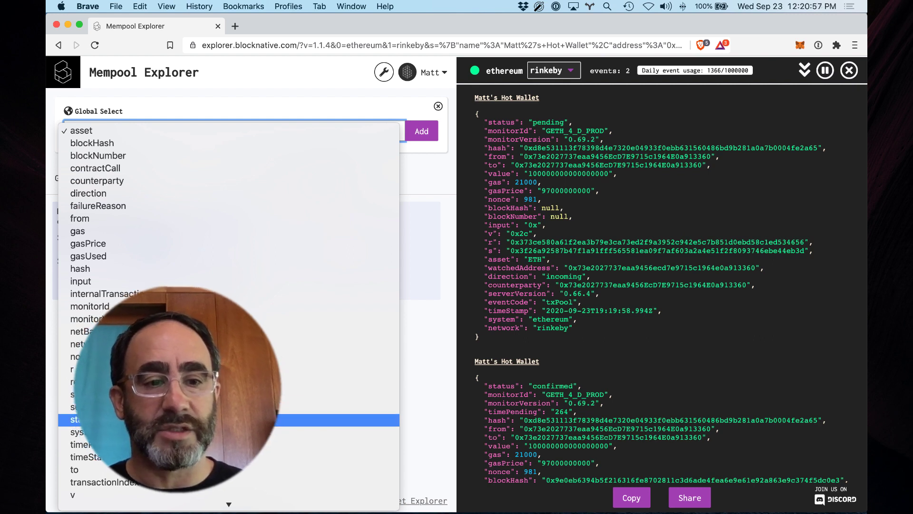
left_click(190, 407)
left_click(421, 131)
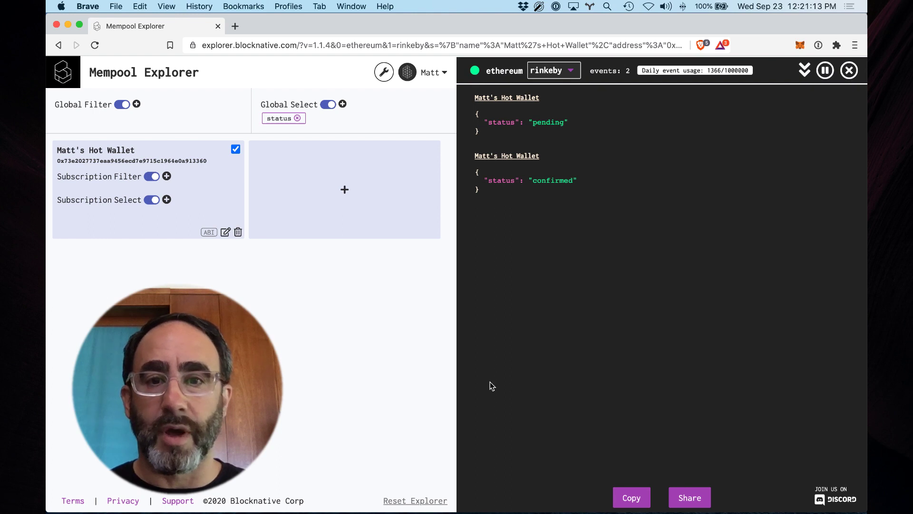
left_click(403, 501)
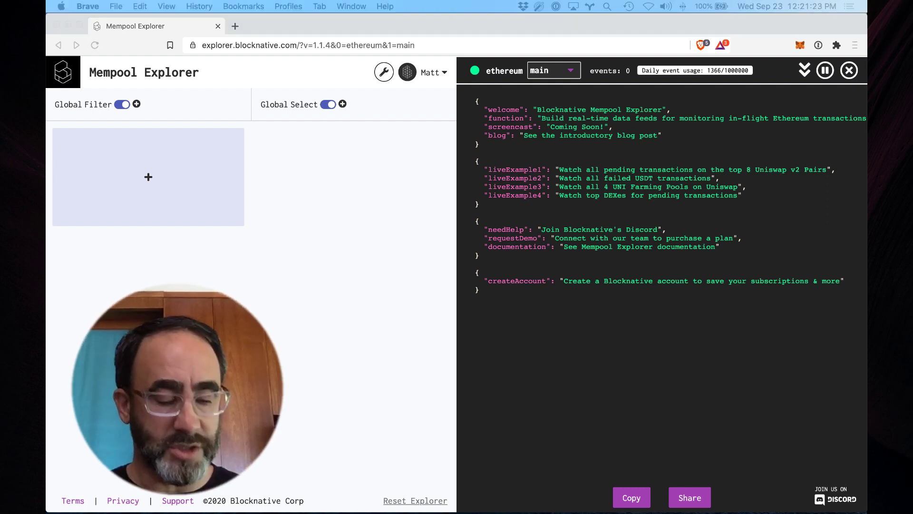
Create a subscription named 'Uniswap V2 Router' with the pasted router contract address.
left_click(141, 257)
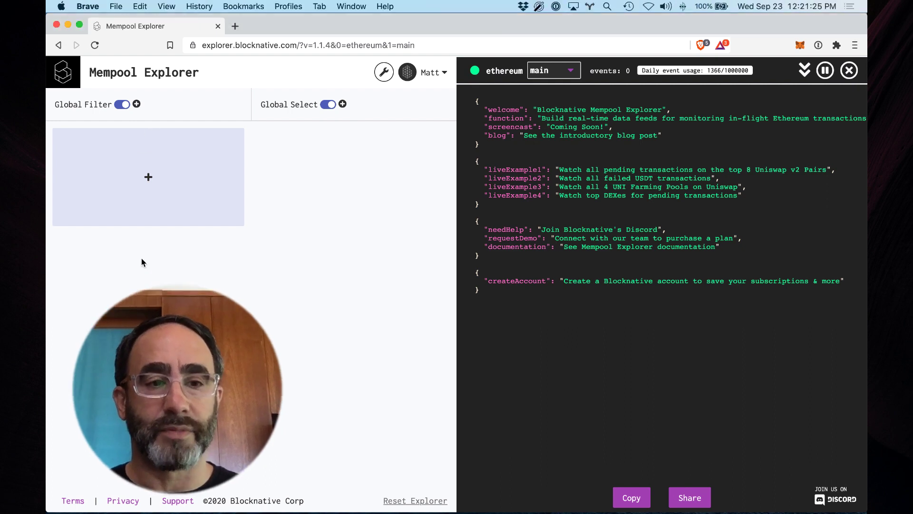
left_click(148, 170)
type("U")
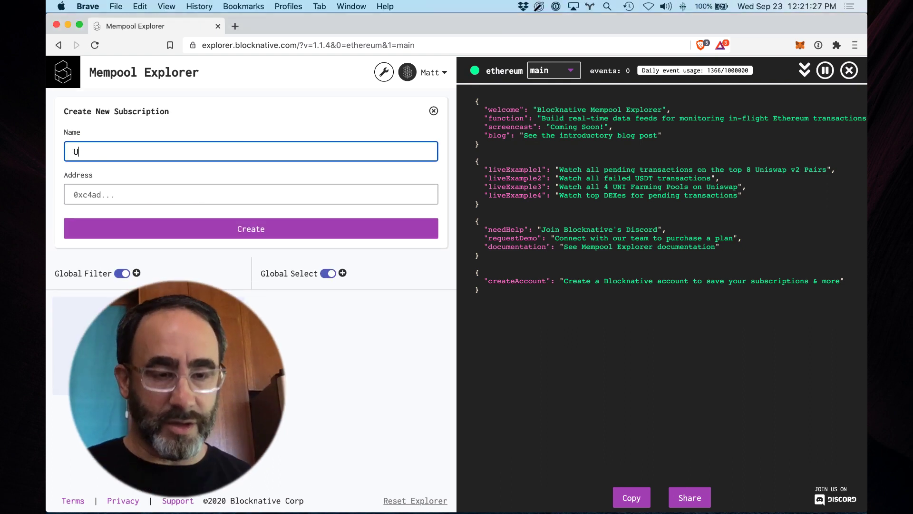
type("nisw")
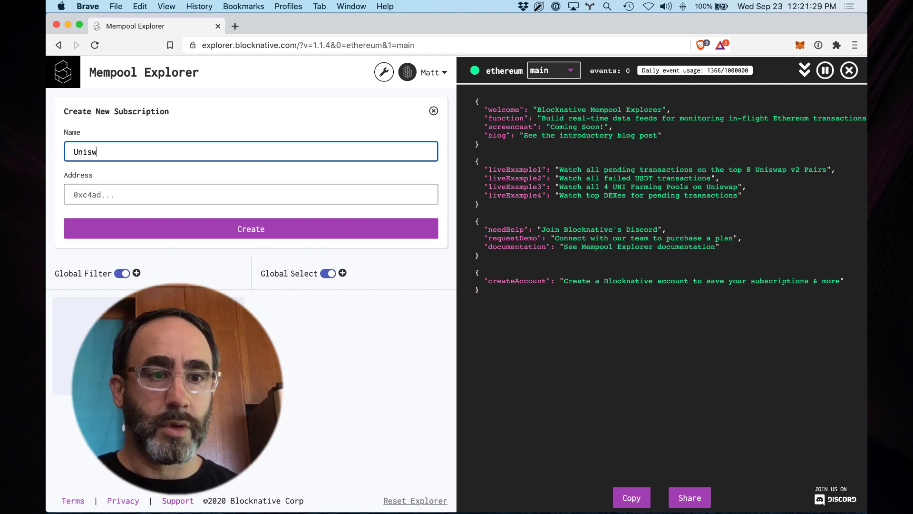
type("ap V2 Router")
key("Tab")
type("v")
key("BackSpace")
key("super+v")
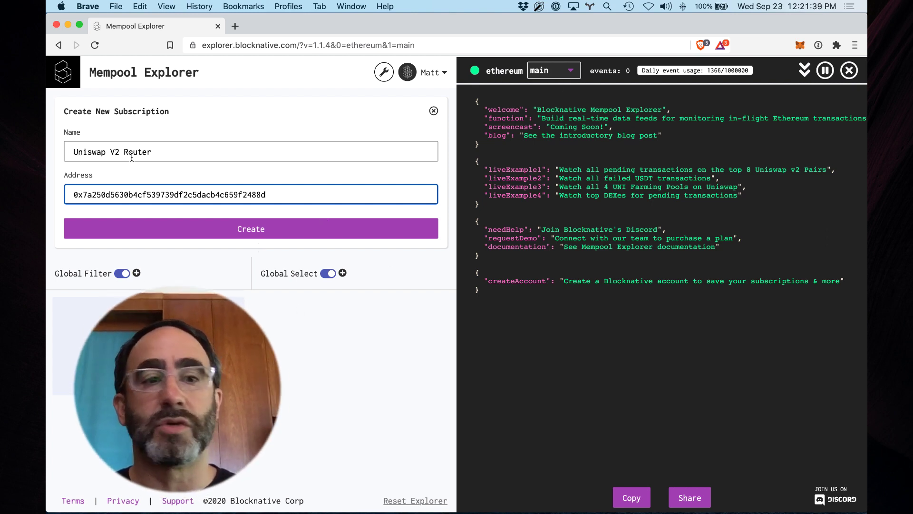
left_click(239, 238)
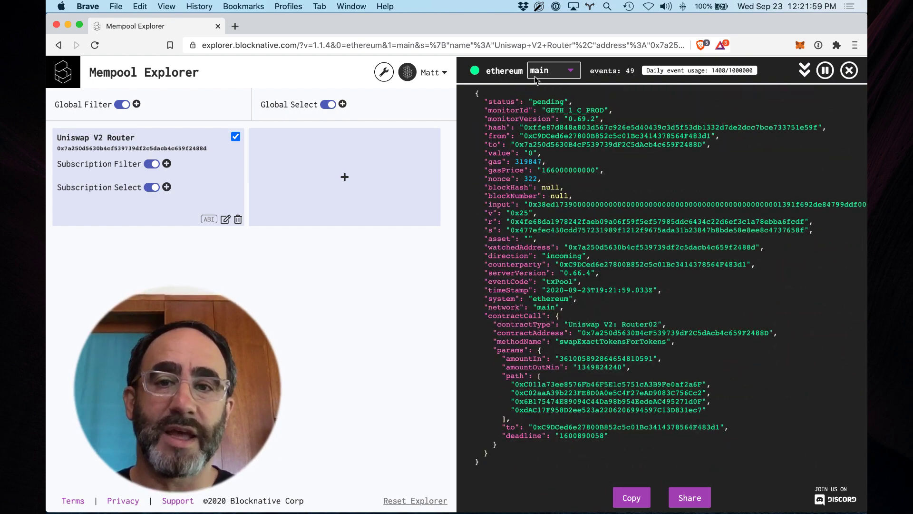
Pause and resume the Uniswap feed, toggle auto scroll, scroll the events, then pause again.
left_click(825, 71)
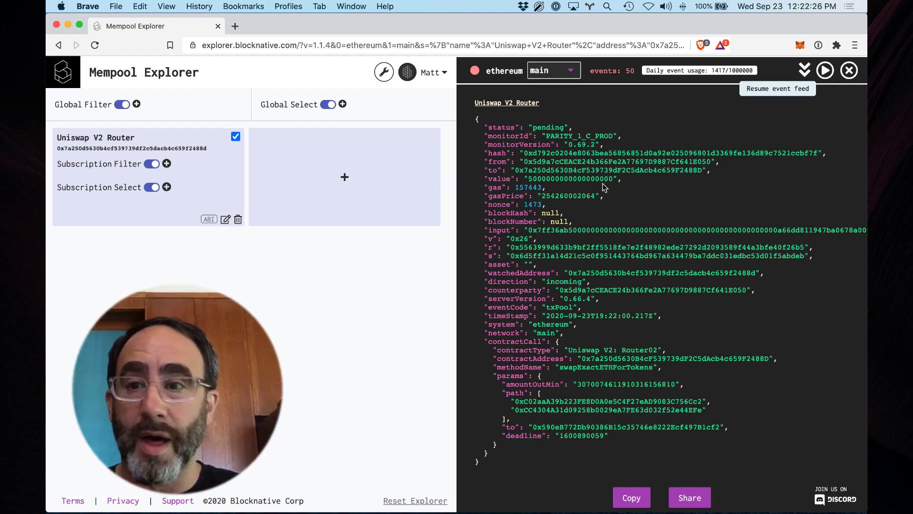
left_click(827, 71)
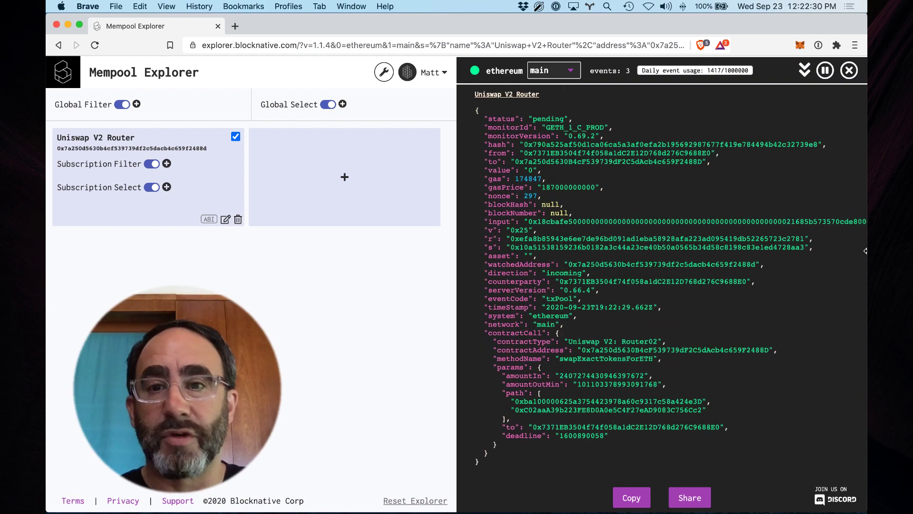
left_click(804, 71)
scroll(808, 92, "down", 10)
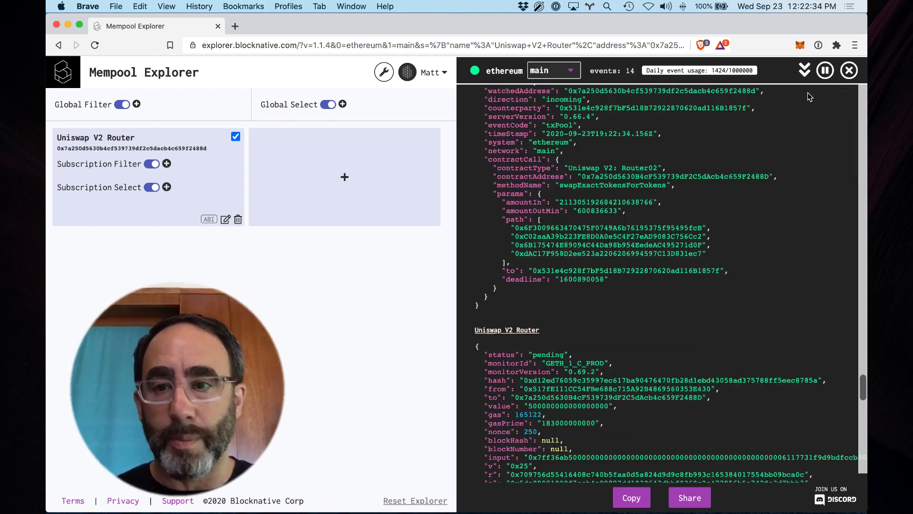
scroll(808, 95, "down", 6)
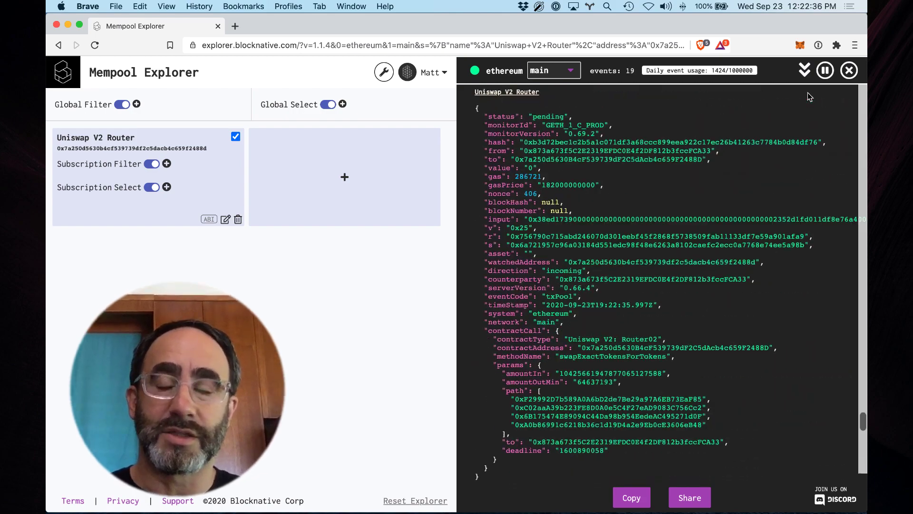
scroll(807, 97, "down", 10)
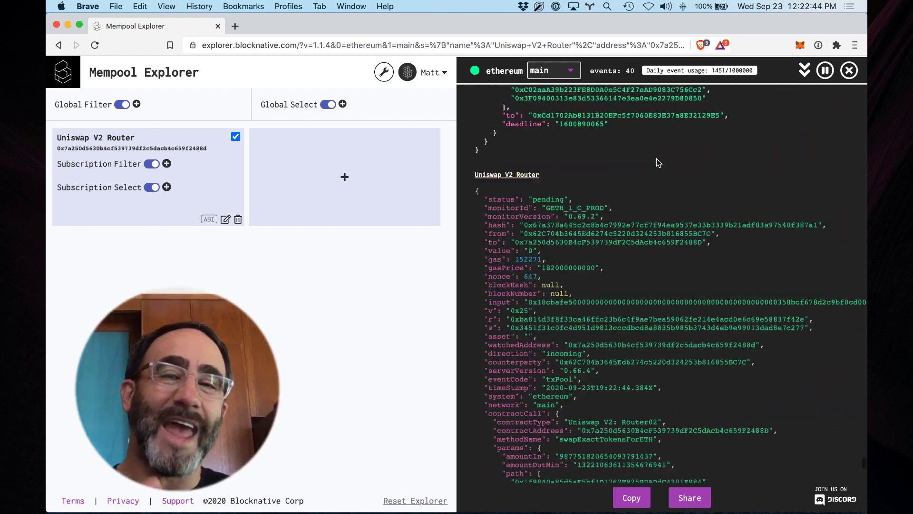
key("space")
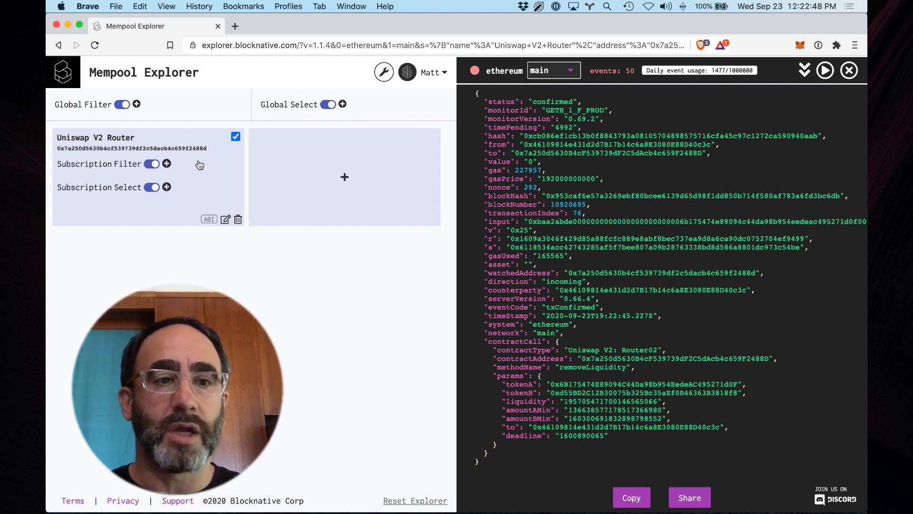
Add a 'status not pending' filter to the Uniswap V2 Router subscription.
left_click(167, 164)
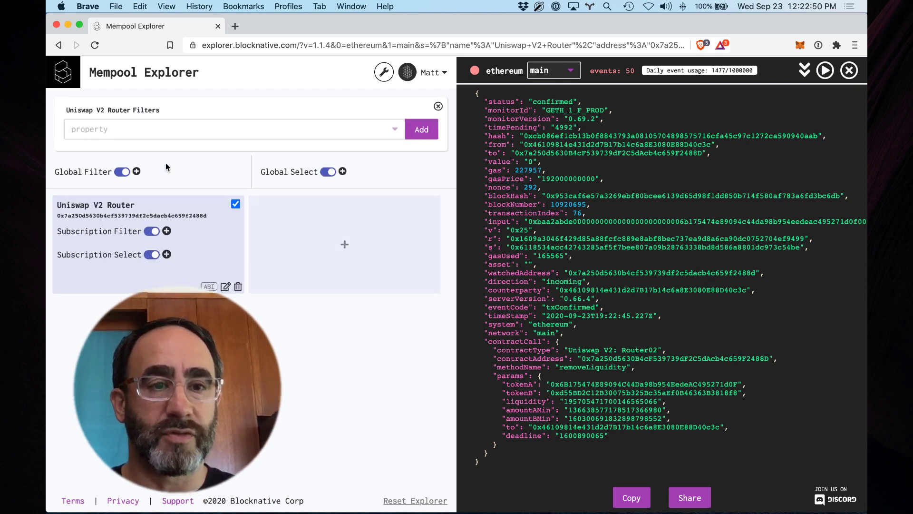
left_click(175, 126)
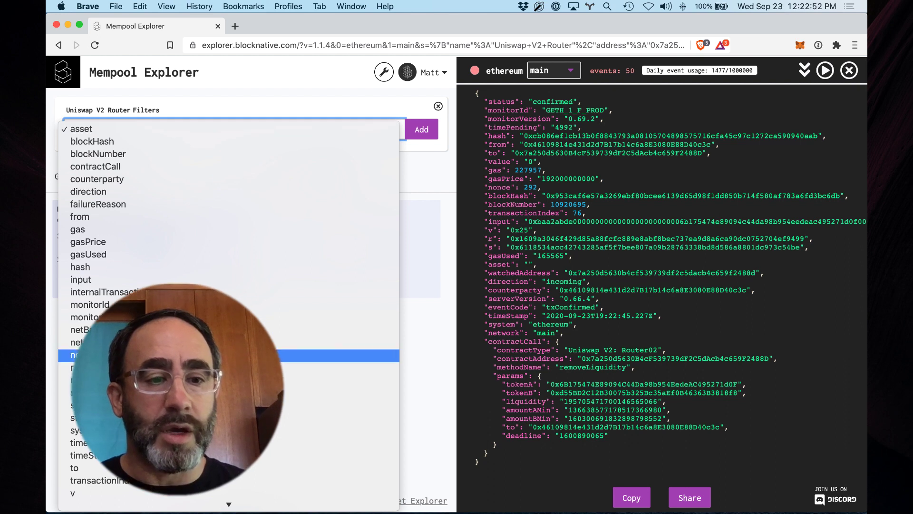
left_click(176, 418)
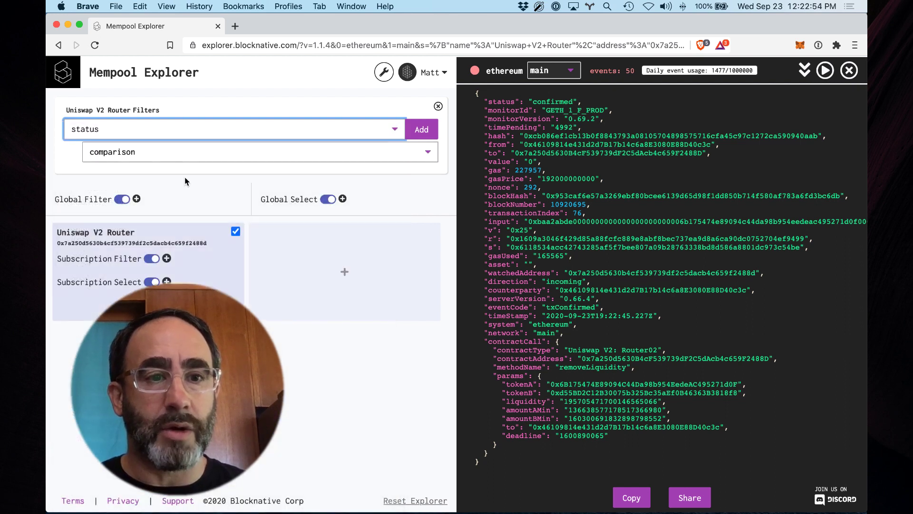
left_click(185, 153)
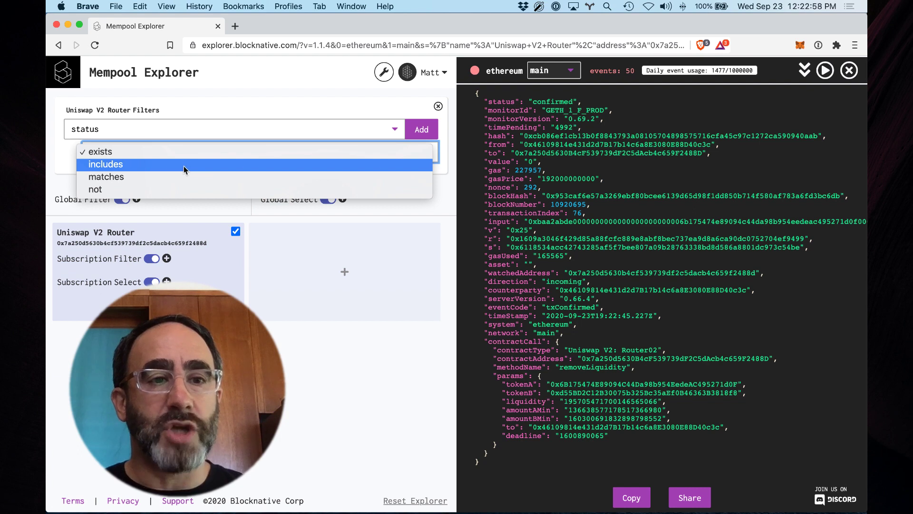
left_click(184, 189)
left_click(314, 153)
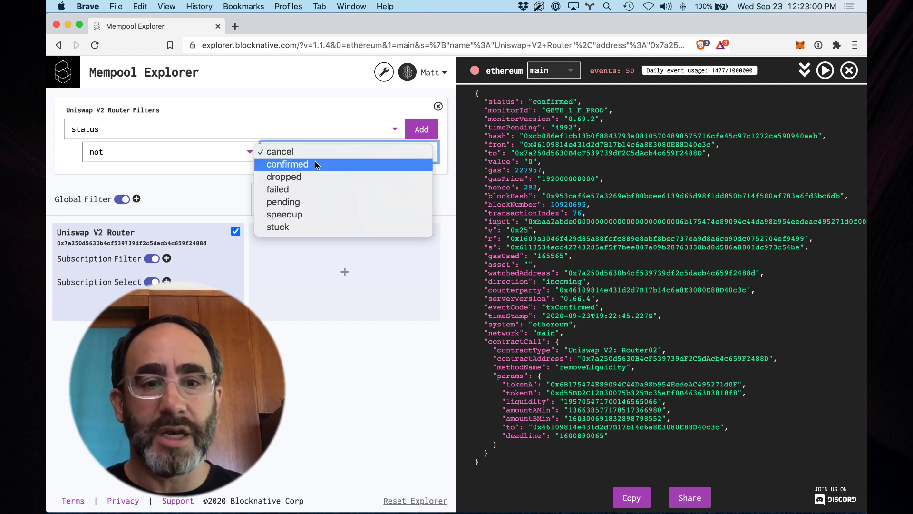
left_click(317, 202)
left_click(422, 129)
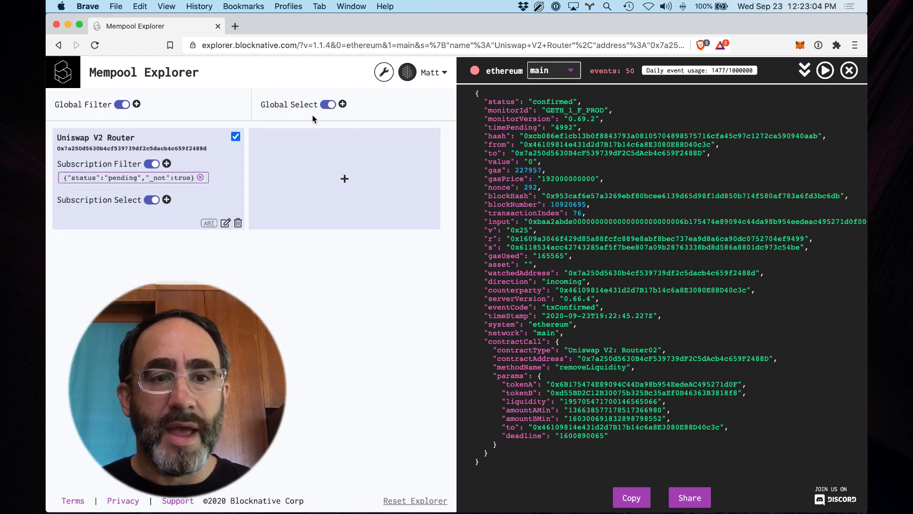
Add a second filter excluding status 'confirmed'.
left_click(167, 163)
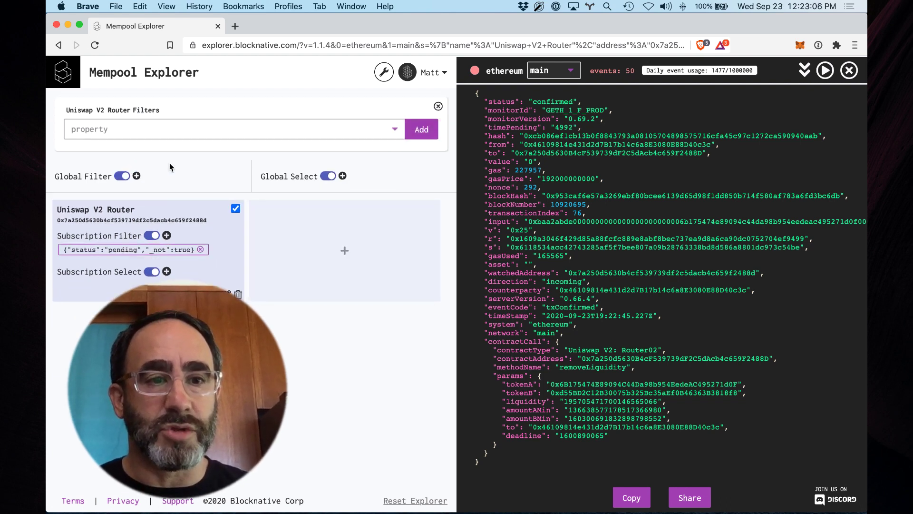
left_click(147, 129)
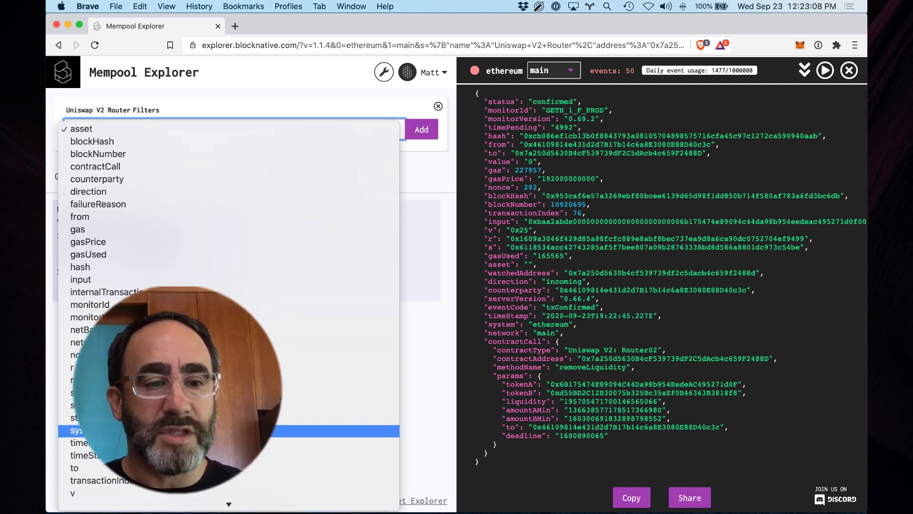
left_click(142, 417)
left_click(175, 154)
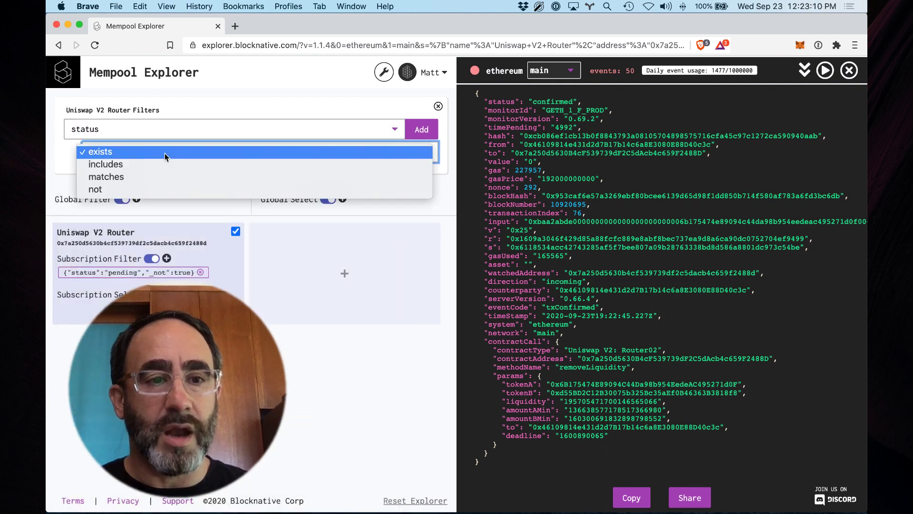
left_click(166, 190)
left_click(336, 151)
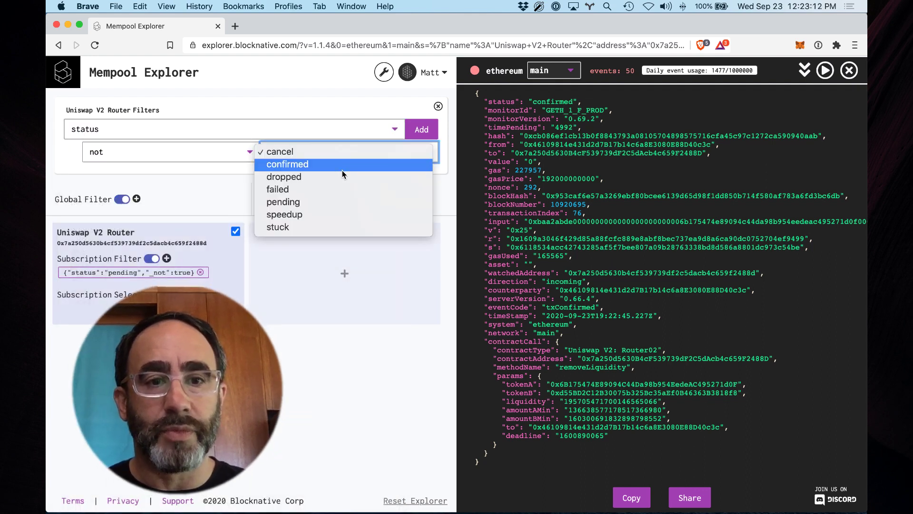
left_click(341, 169)
left_click(414, 135)
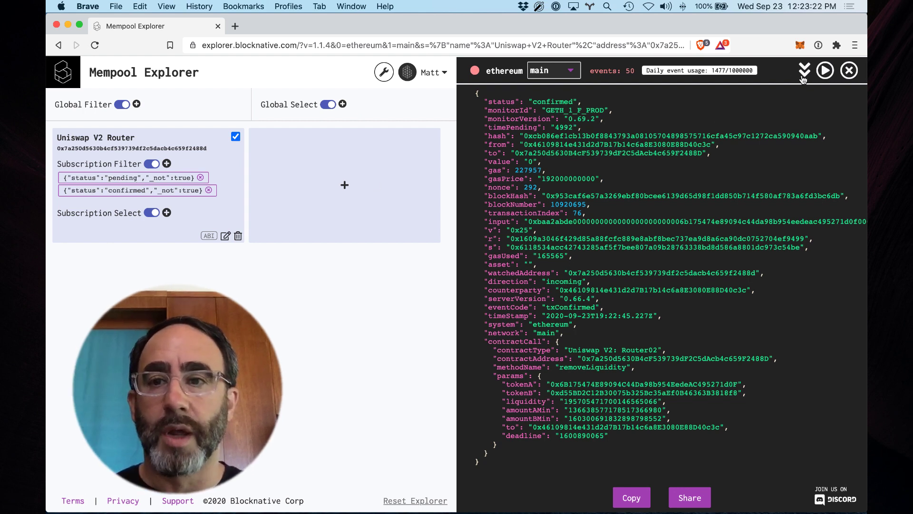
Resume the feed and scroll through the incoming cancel, speedup and failed events.
left_click(824, 72)
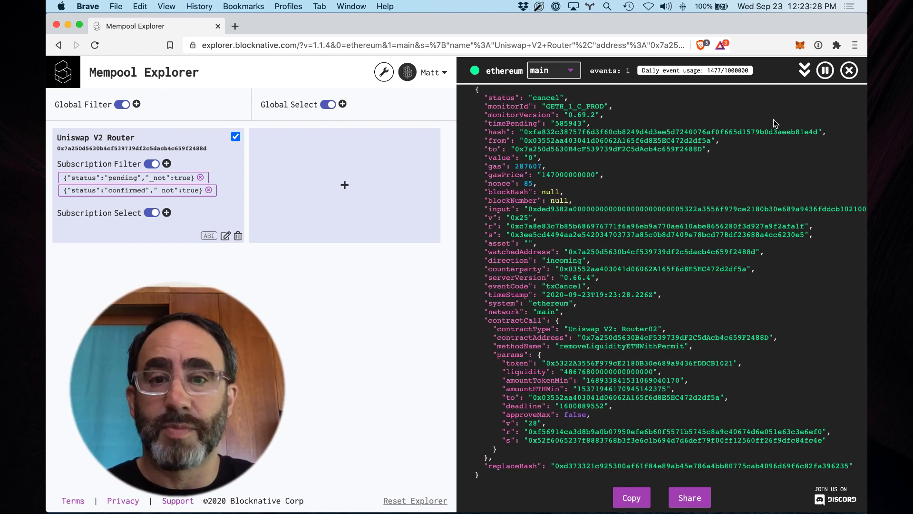
scroll(641, 123, "up", 3)
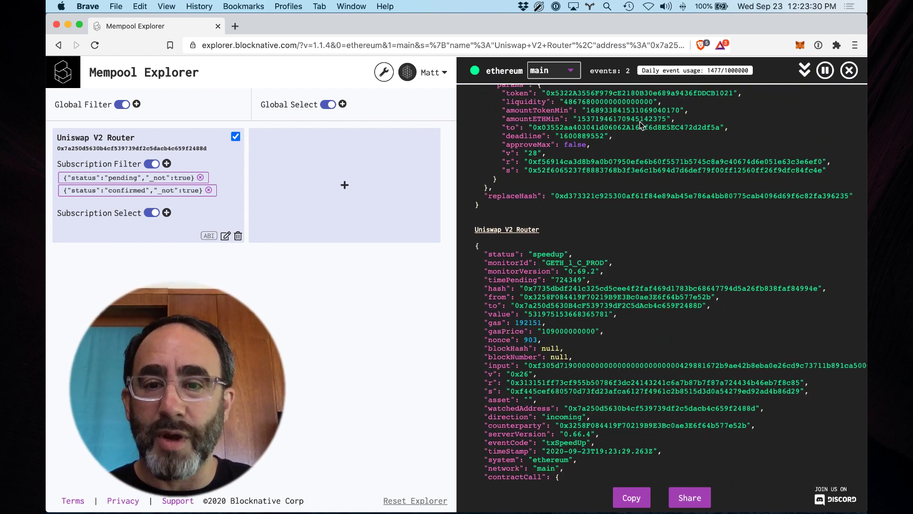
scroll(545, 274, "up", 6)
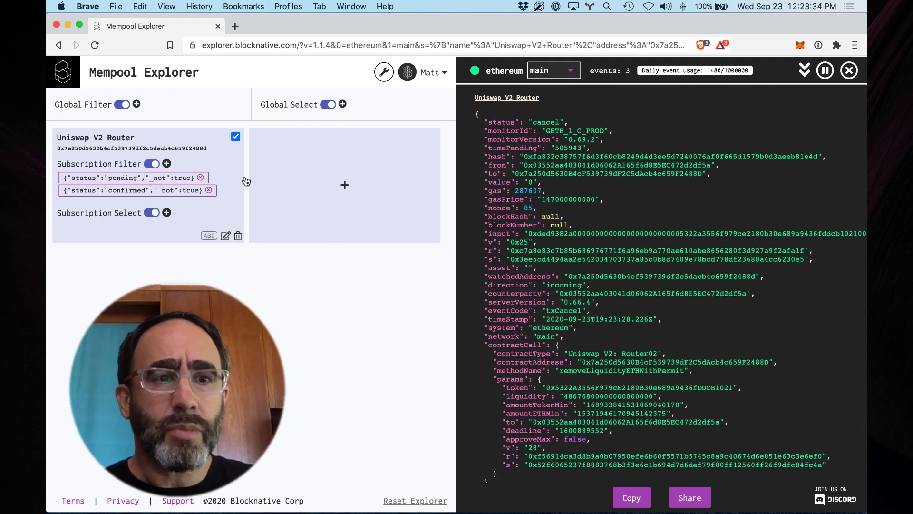
left_click(342, 105)
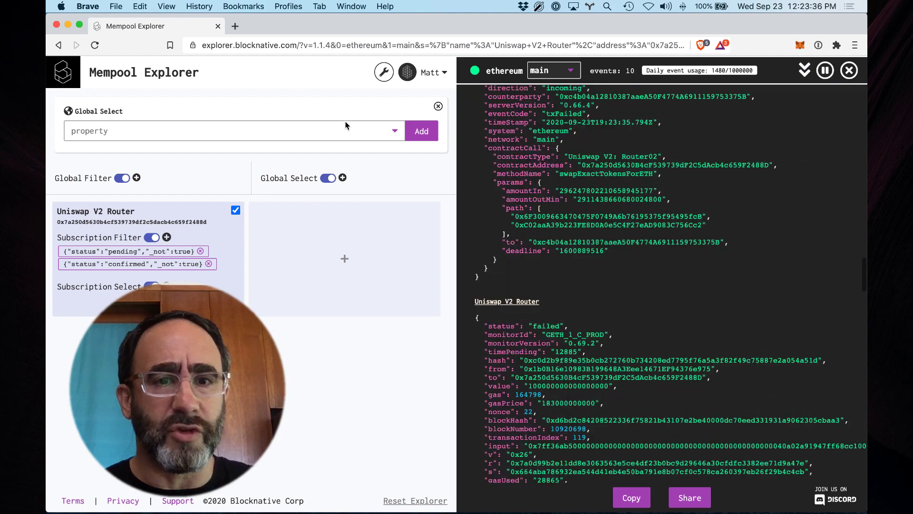
Add status and then hash to Global Select, and scroll the trimmed events.
left_click(346, 125)
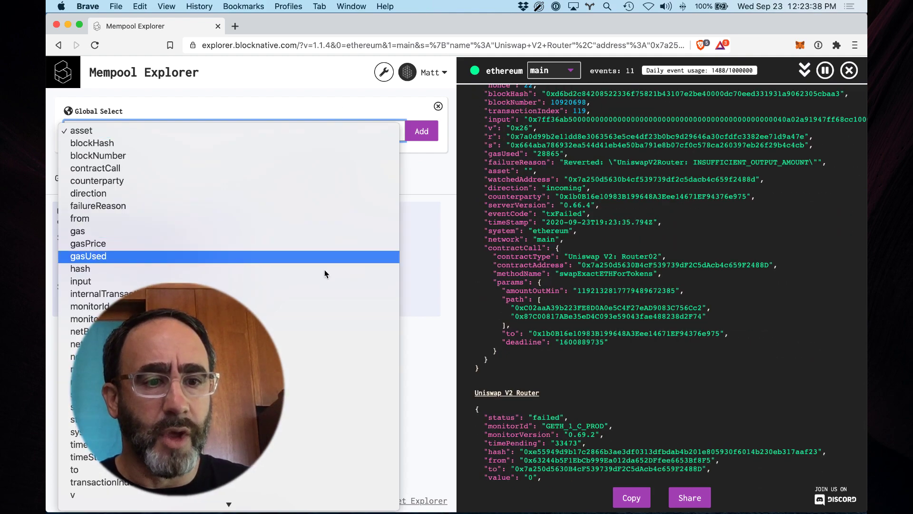
left_click(301, 423)
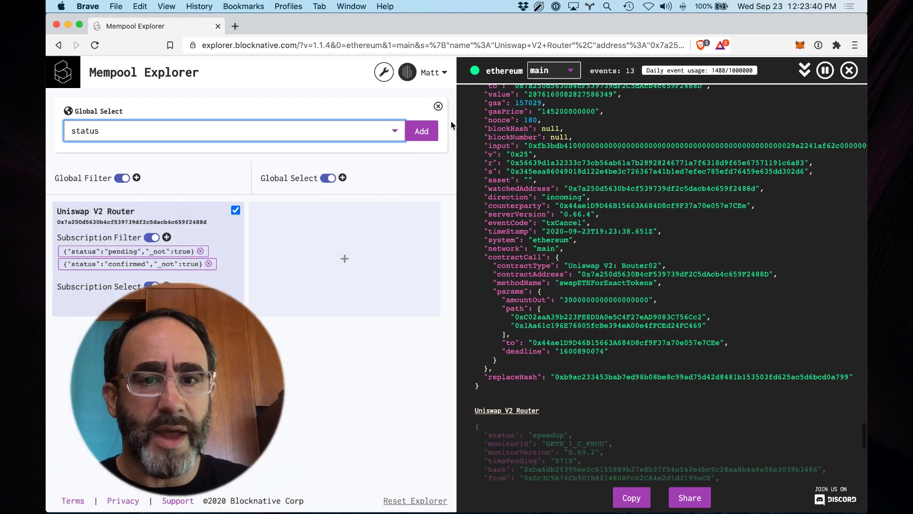
left_click(417, 136)
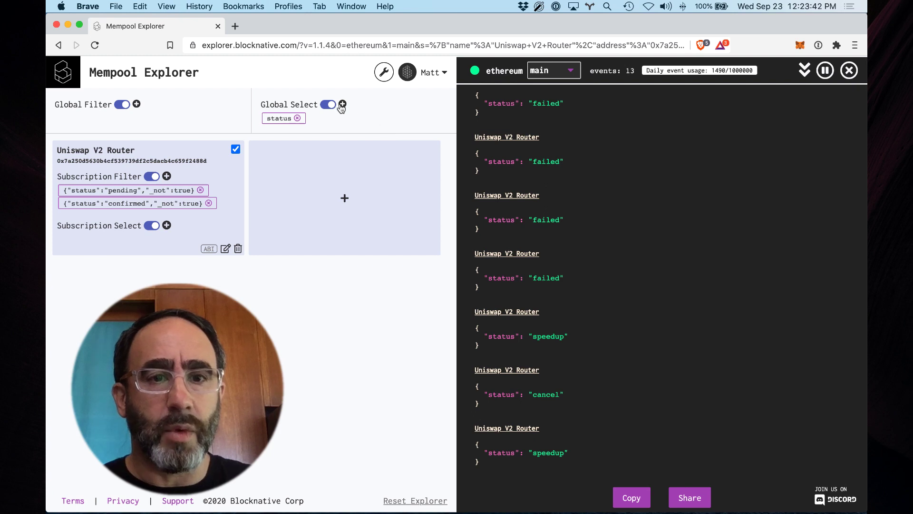
left_click(341, 105)
left_click(307, 131)
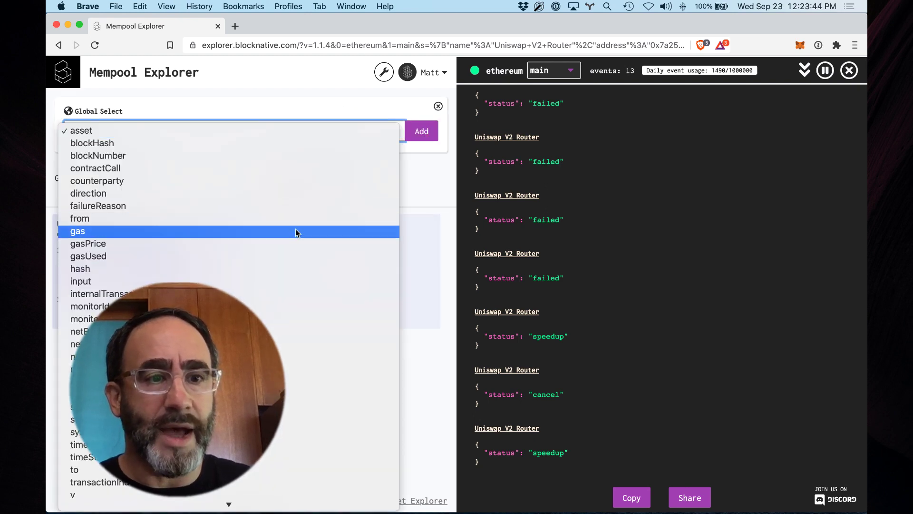
left_click(305, 268)
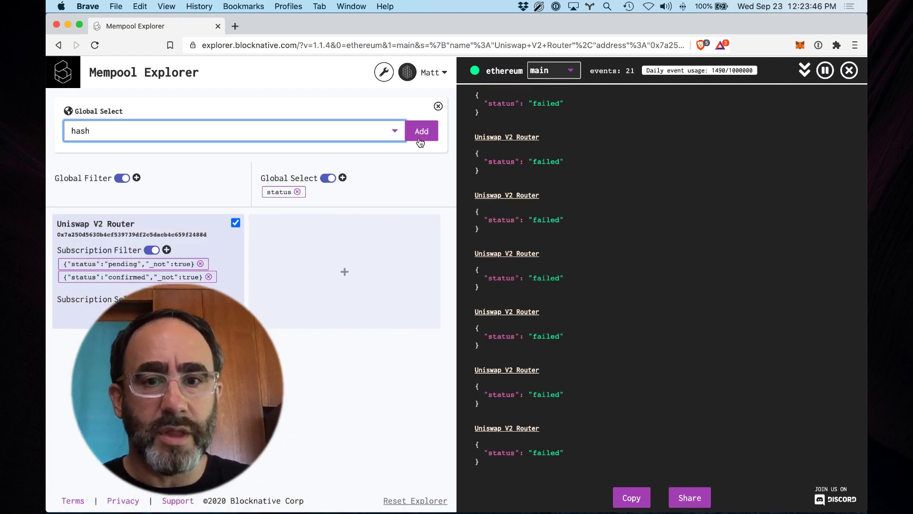
left_click(420, 135)
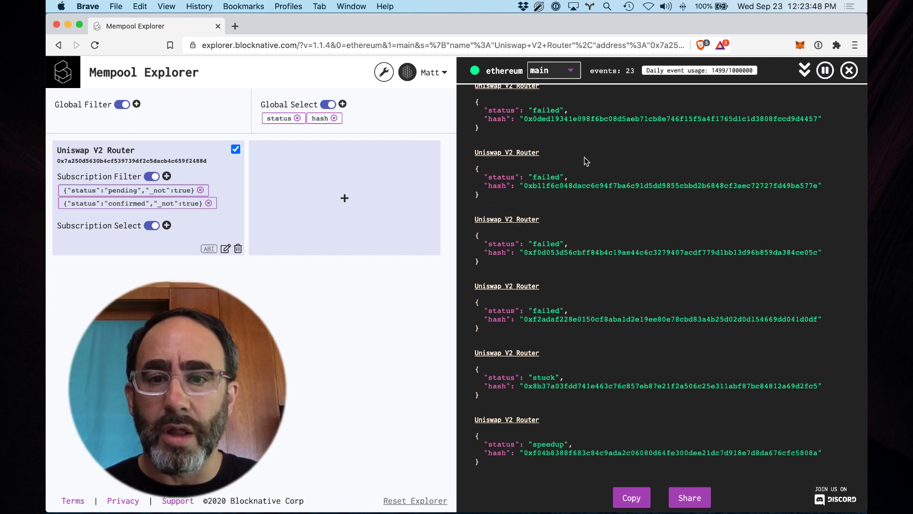
scroll(610, 176, "up", 10)
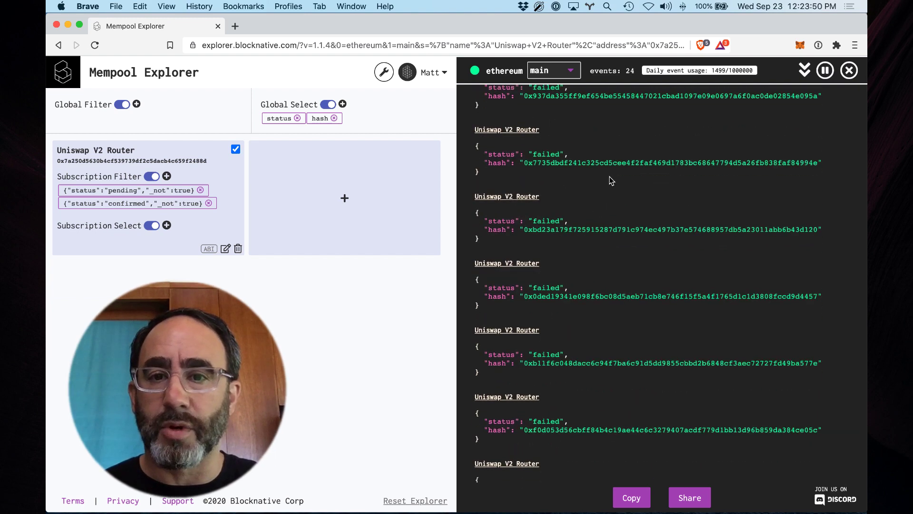
scroll(597, 168, "down", 8)
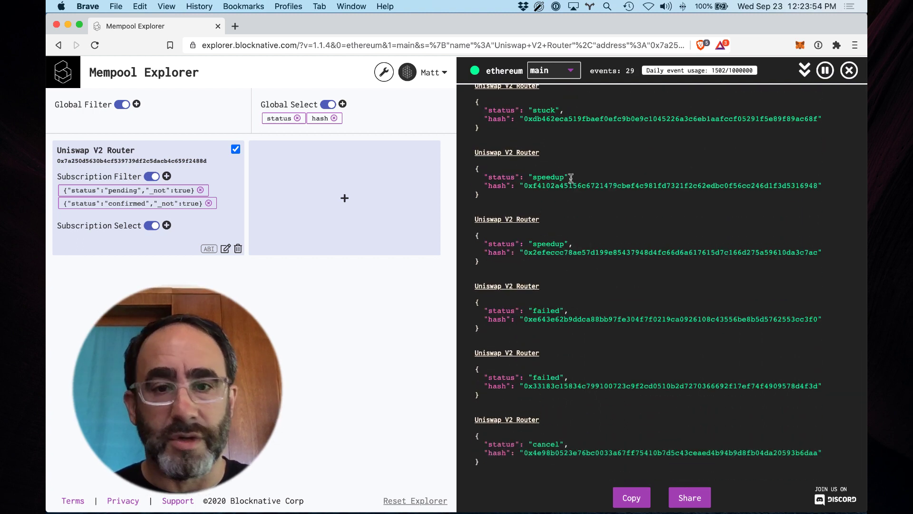
View the speedup transaction's details on Etherscan, then return to the Mempool Explorer feed.
left_click(583, 185)
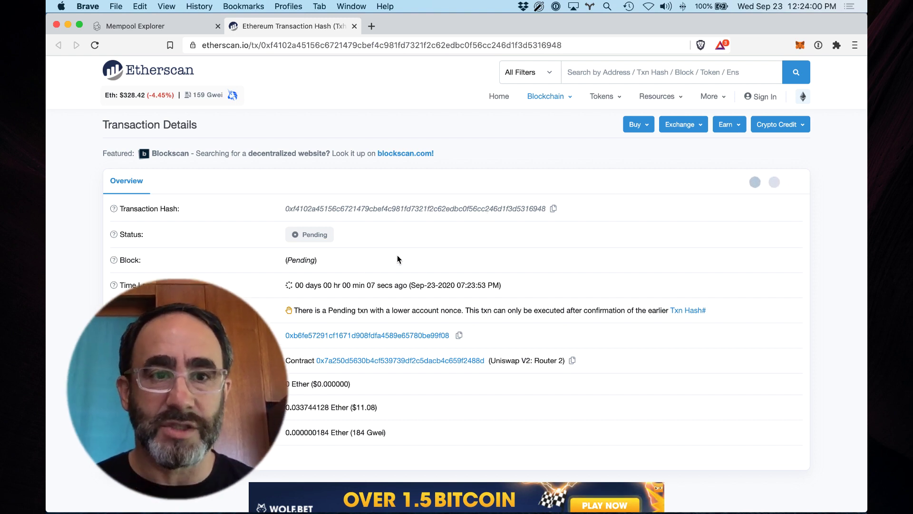
left_click(143, 26)
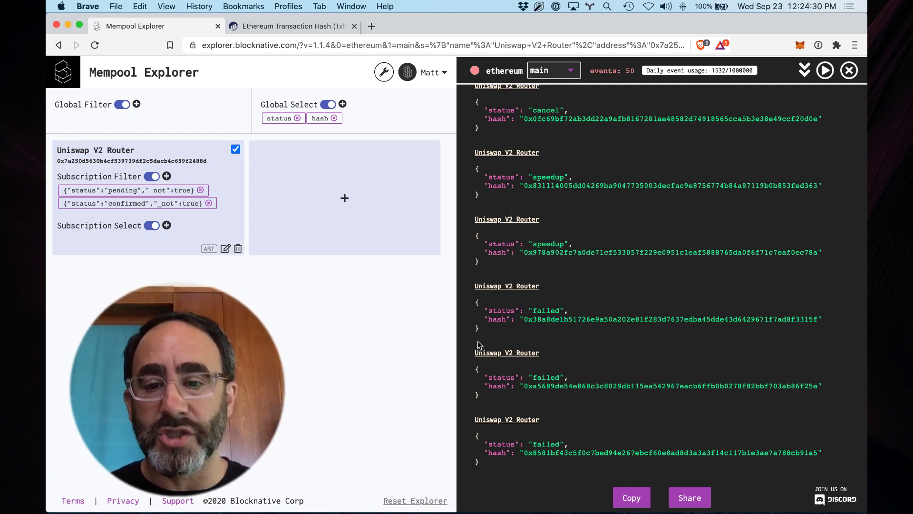
Copy the feed's share link and all its transaction data, then reset the explorer.
left_click(691, 497)
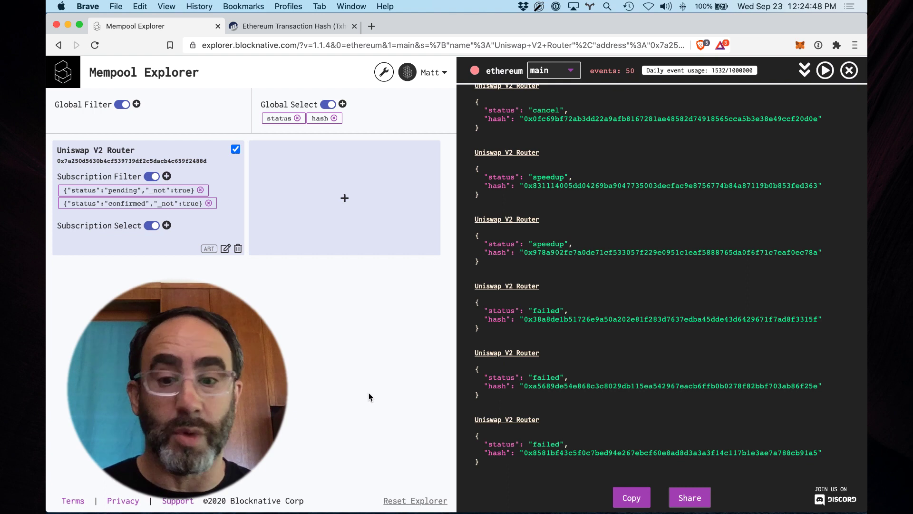
left_click(631, 498)
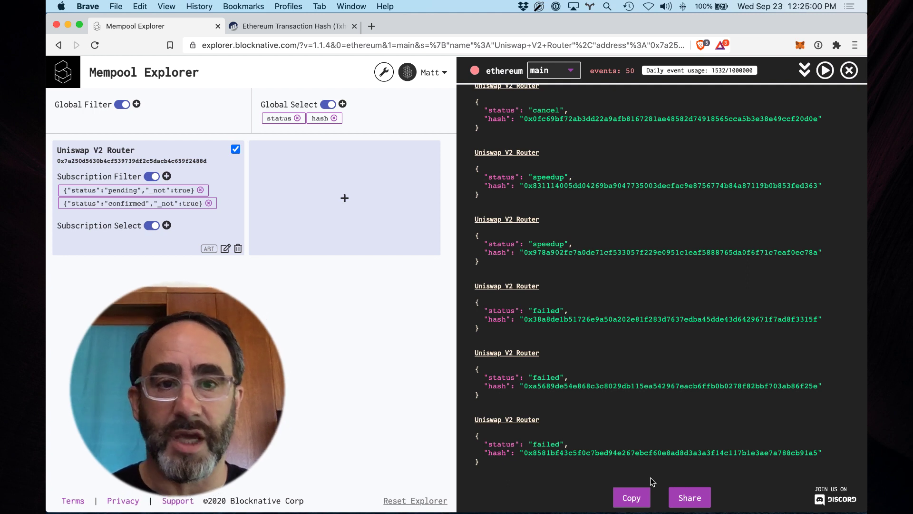
left_click(395, 502)
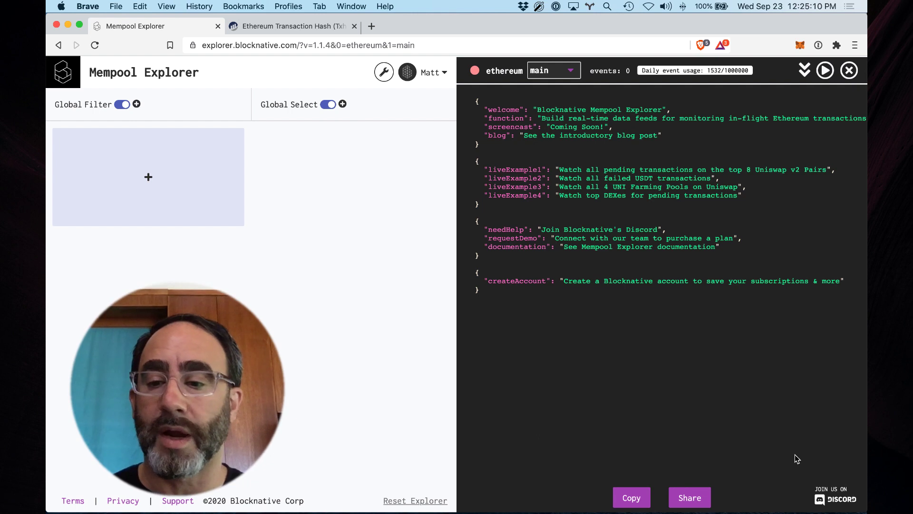
Open the Blocknative community Discord invite from the explorer's 'Join us on Discord' link.
left_click(833, 494)
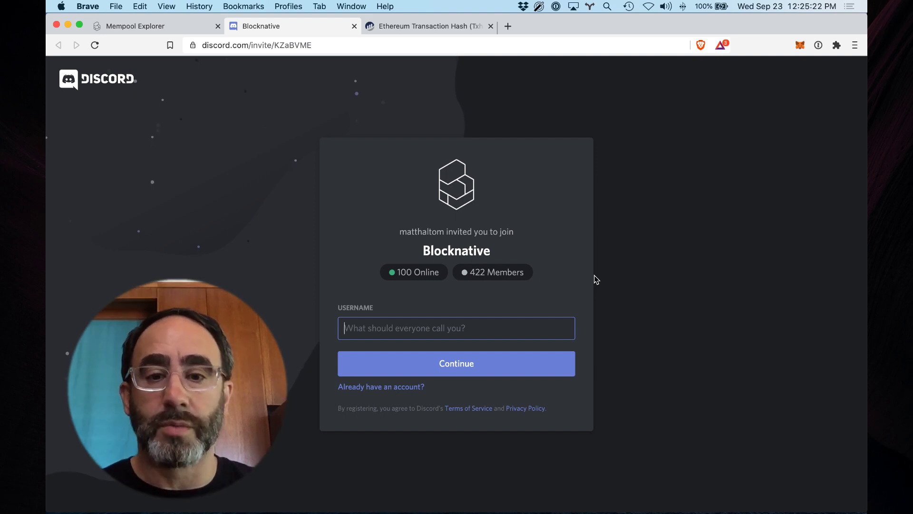
Close the Blocknative Discord invite tab to return to the reset explorer.
left_click(355, 25)
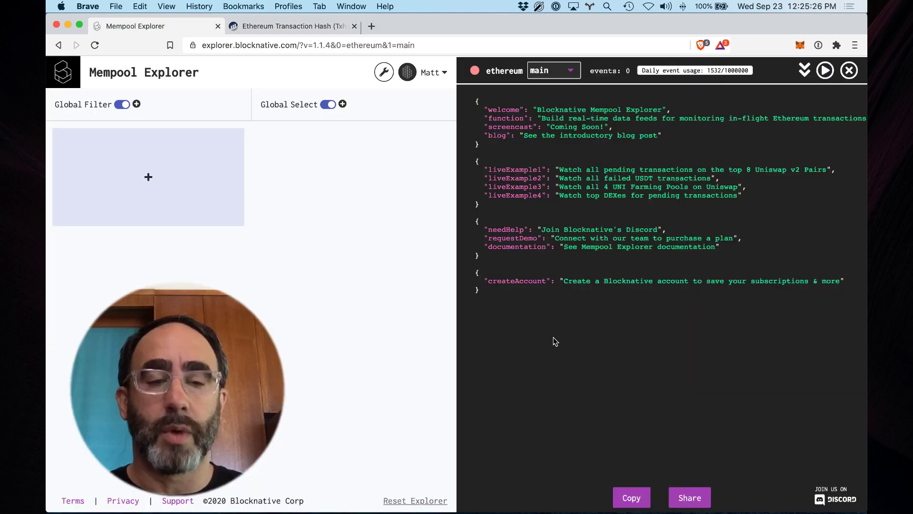